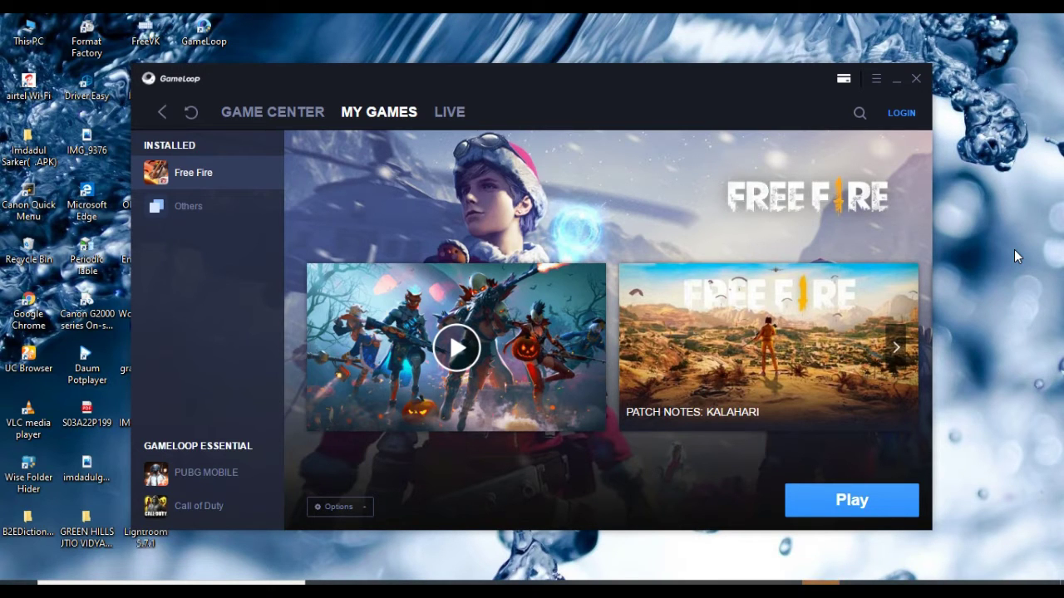
- Launch Free Fire in the GameLoop emulator and get the launcher window out of the way
{"action": "left_click", "coordinate": [896, 78]}
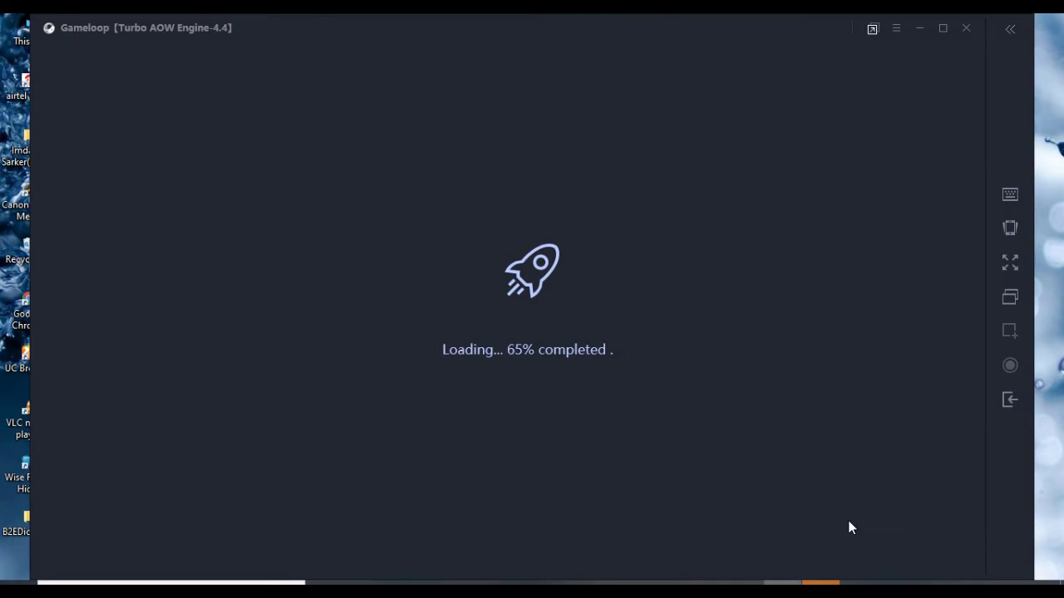
{"action": "right_click", "coordinate": [1053, 94]}
{"action": "right_click", "coordinate": [1053, 133]}
{"action": "right_click", "coordinate": [1053, 87]}
{"action": "right_click", "coordinate": [1053, 131]}
{"action": "left_click", "coordinate": [1053, 177]}
{"action": "right_click", "coordinate": [1049, 52]}
{"action": "left_click", "coordinate": [1052, 96]}
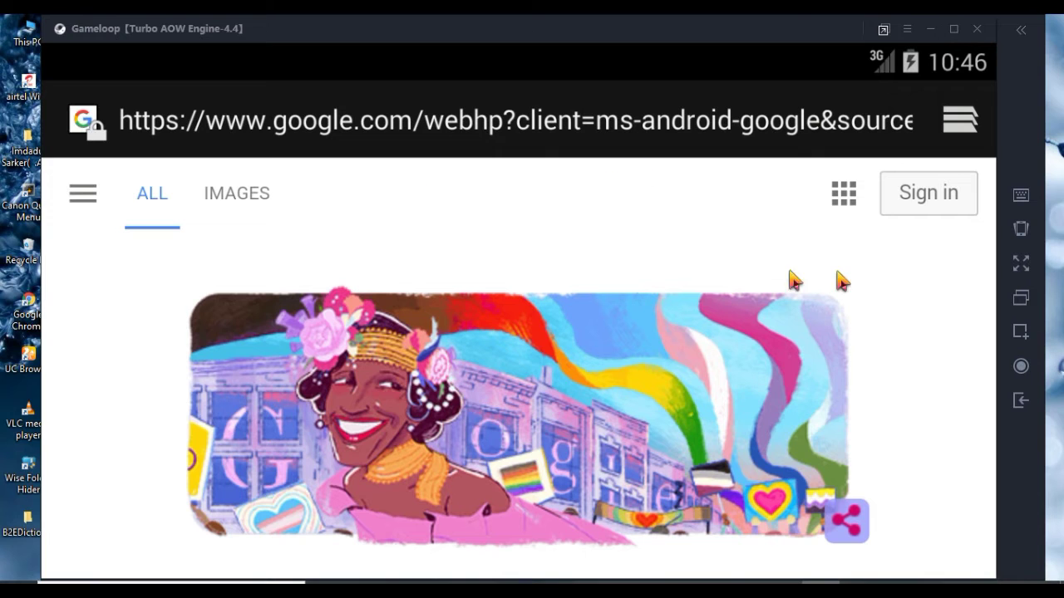
- Dismiss the Google page's location request and search Google for "es file explorer"
{"action": "left_click", "coordinate": [332, 553]}
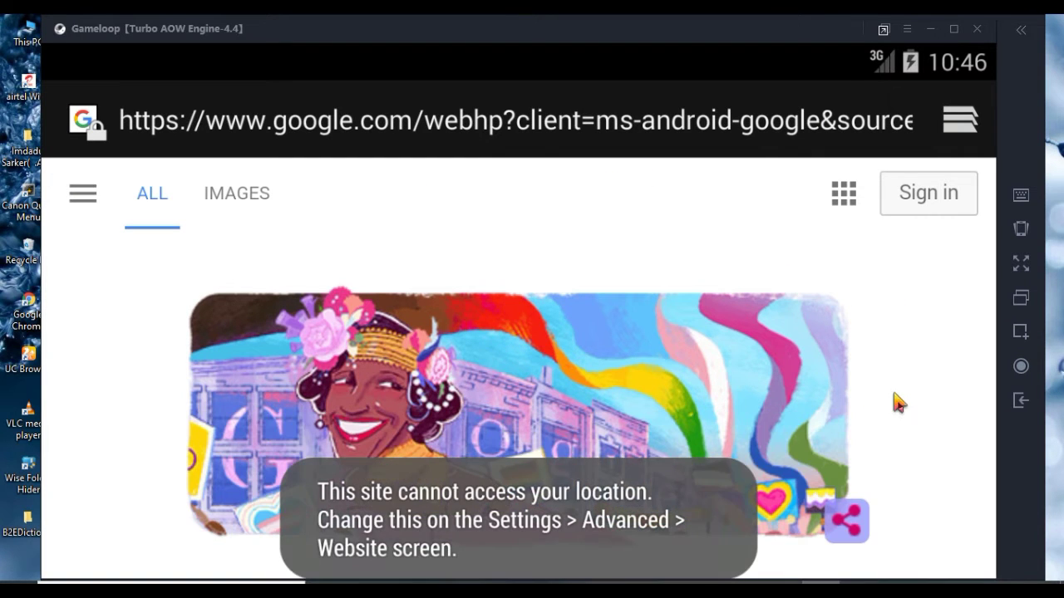
{"action": "scroll", "coordinate": [831, 420], "scroll_direction": "down", "scroll_amount": 3}
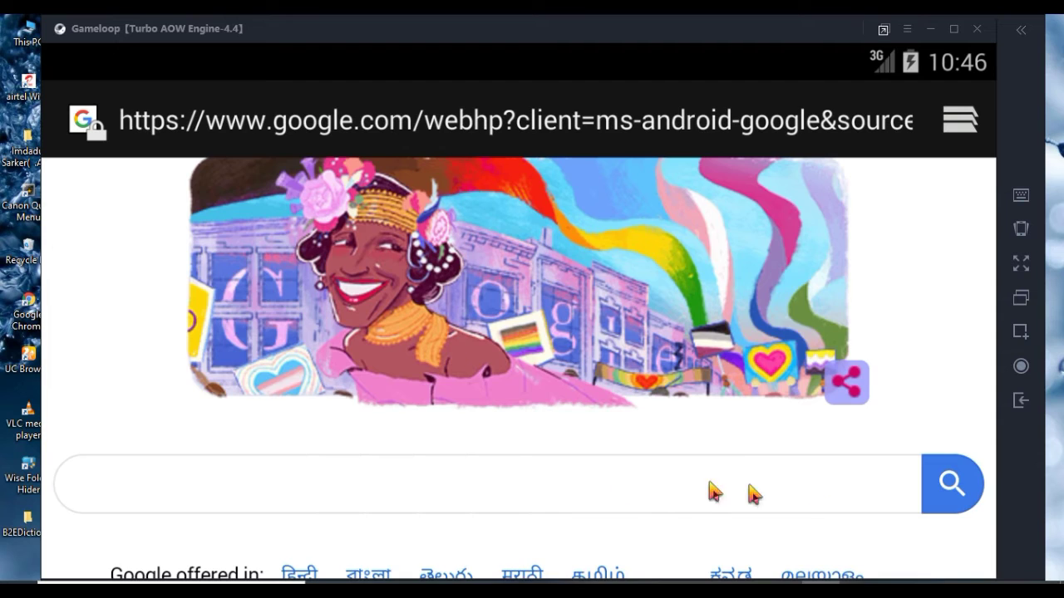
{"action": "left_click", "coordinate": [785, 494]}
{"action": "type", "text": "es f"}
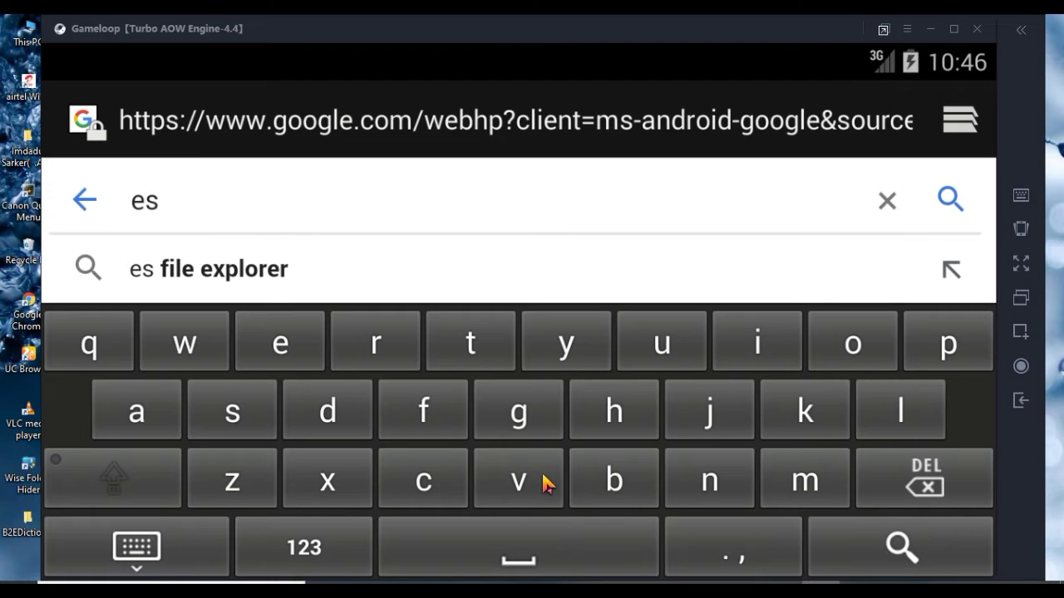
{"action": "left_click", "coordinate": [382, 277]}
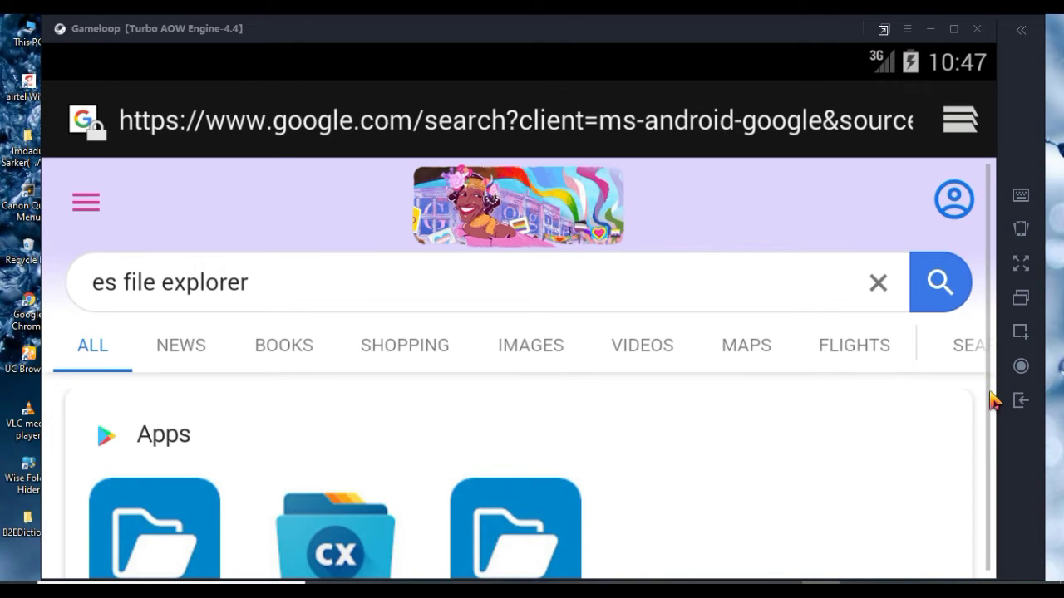
- Find and open the Uptodown page for ES File Explorer in the search results
{"action": "scroll", "coordinate": [992, 399], "scroll_direction": "down", "scroll_amount": 5}
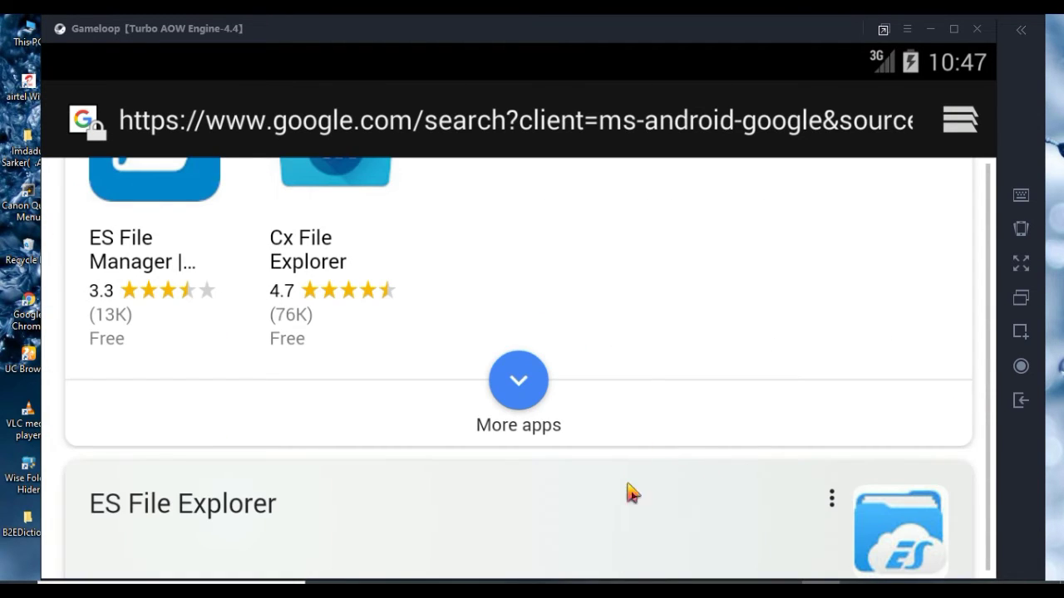
{"action": "scroll", "coordinate": [656, 394], "scroll_direction": "down", "scroll_amount": 2}
{"action": "scroll", "coordinate": [662, 416], "scroll_direction": "down", "scroll_amount": 2}
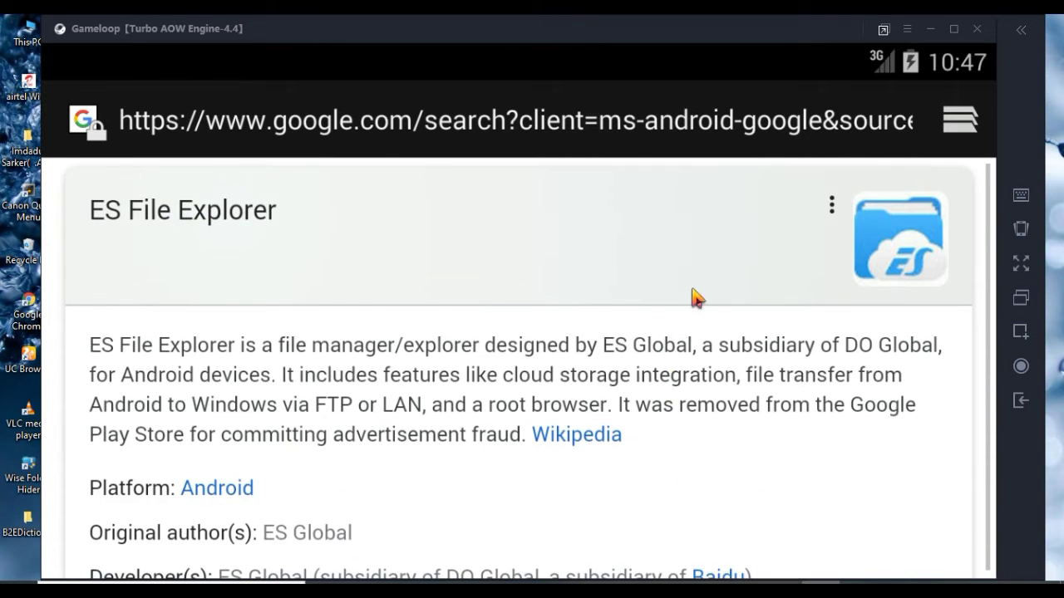
{"action": "scroll", "coordinate": [703, 300], "scroll_direction": "down", "scroll_amount": 5}
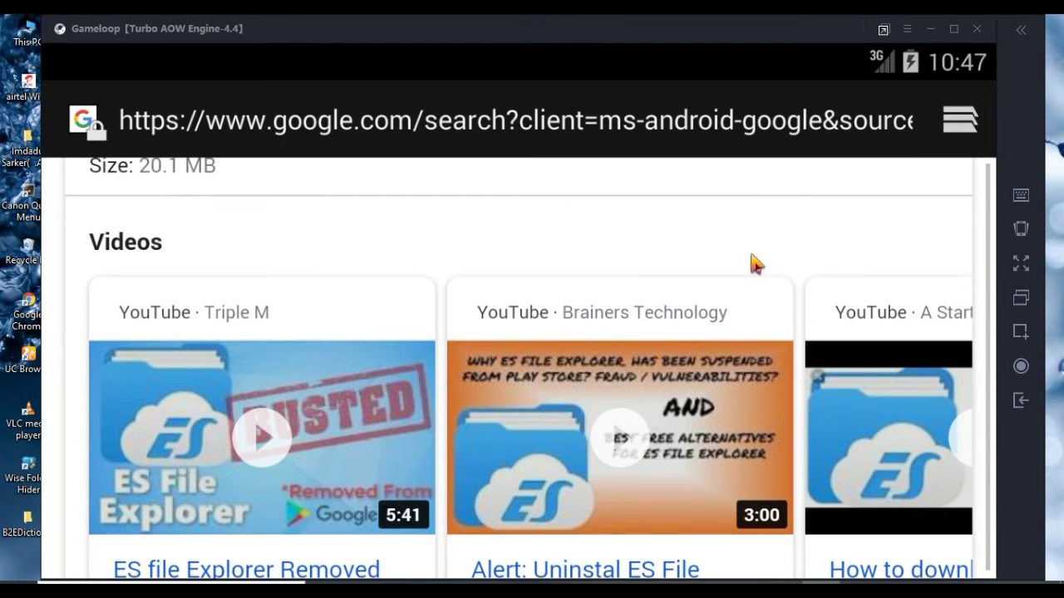
{"action": "left_click_drag", "start_coordinate": [751, 254], "coordinate": [742, 51]}
{"action": "scroll", "coordinate": [791, 286], "scroll_direction": "down", "scroll_amount": 5}
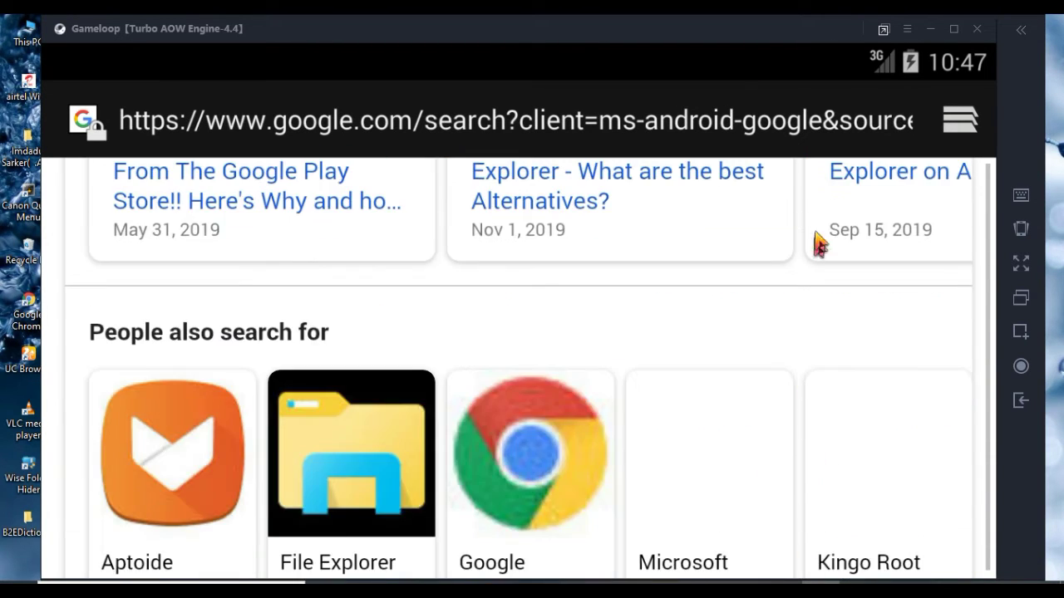
{"action": "left_click", "coordinate": [322, 443]}
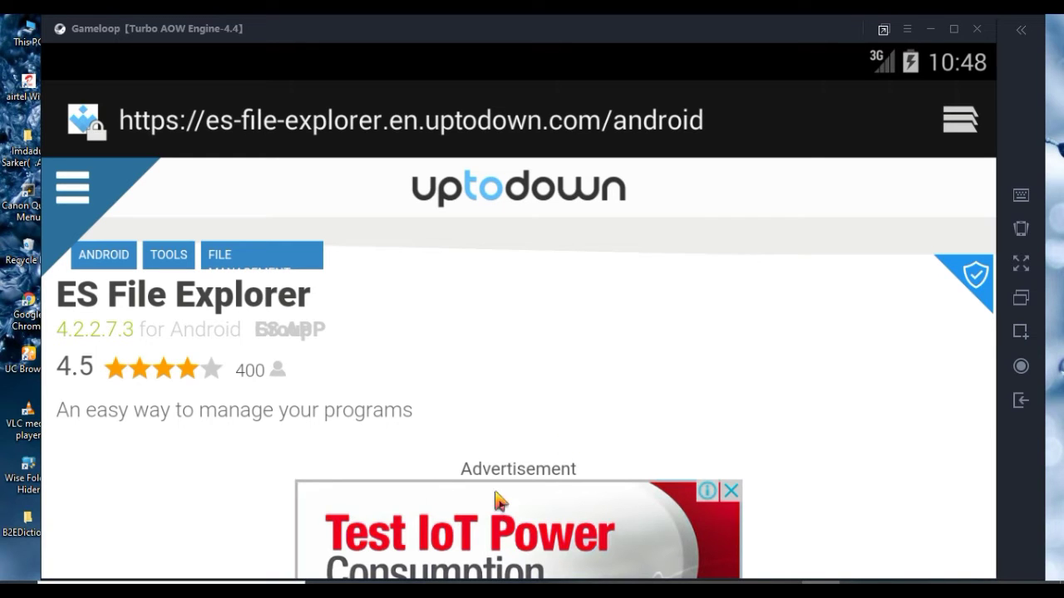
- Download the latest Android version of ES File Explorer, 4.2.2.7.3, from Uptodown
{"action": "scroll", "coordinate": [880, 383], "scroll_direction": "down", "scroll_amount": 5}
{"action": "scroll", "coordinate": [896, 239], "scroll_direction": "down", "scroll_amount": 3}
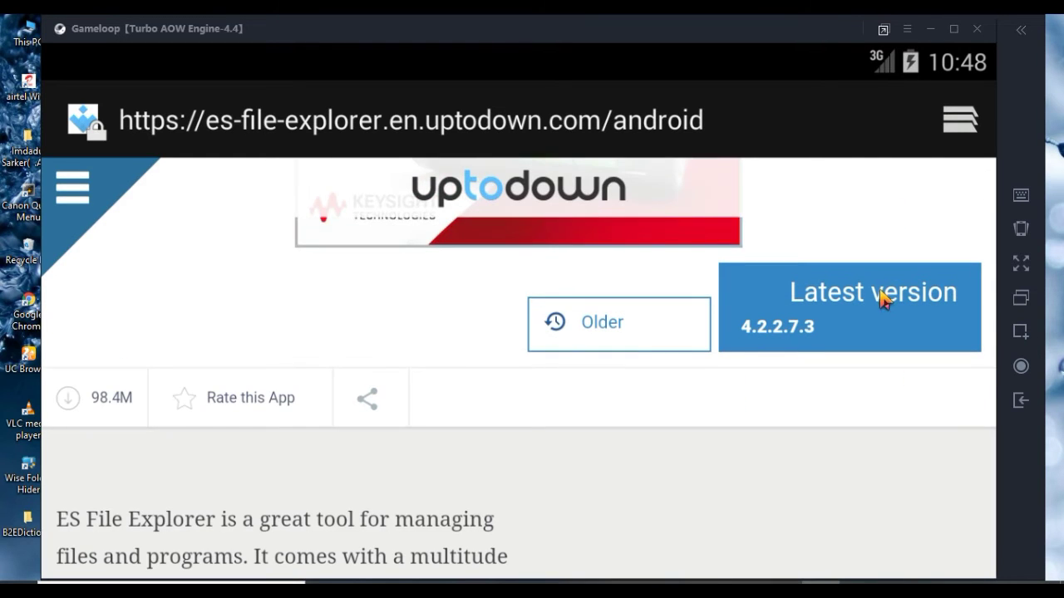
{"action": "left_click", "coordinate": [879, 297]}
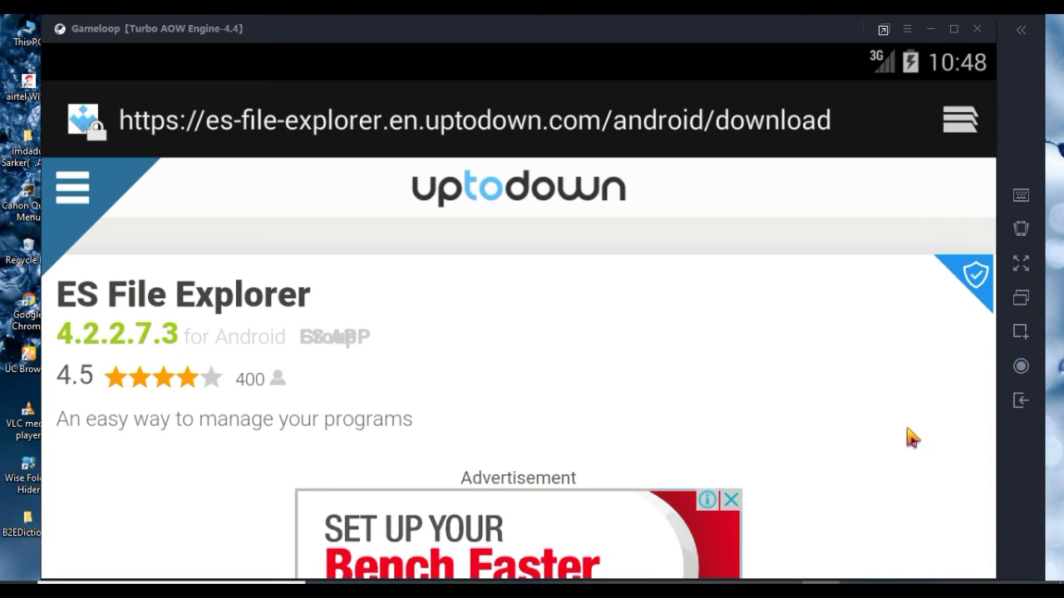
{"action": "scroll", "coordinate": [910, 441], "scroll_direction": "down", "scroll_amount": 5}
{"action": "left_click", "coordinate": [873, 441]}
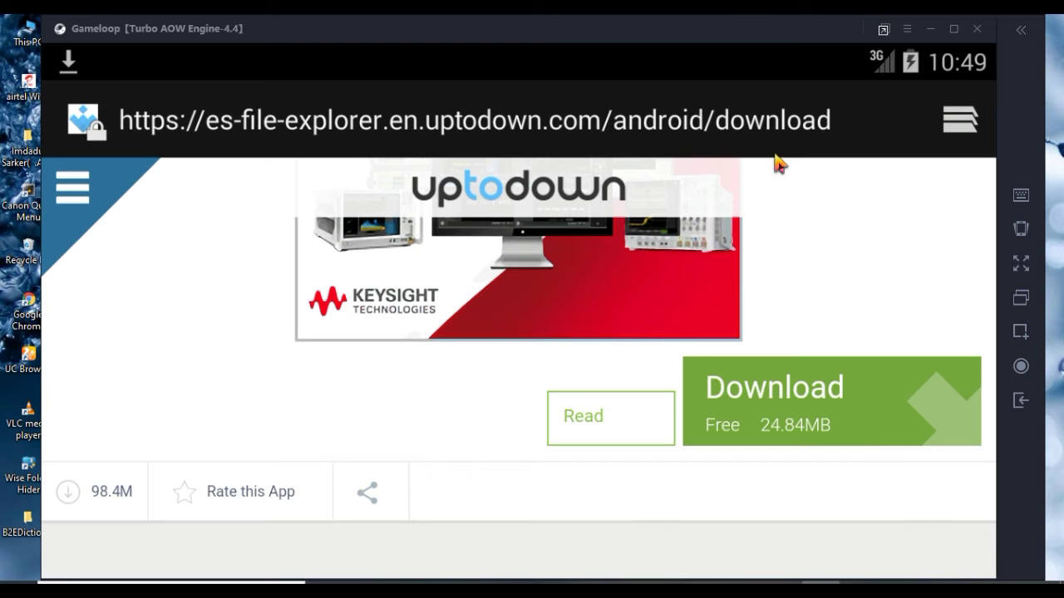
- Open the finished ES File Explorer download and install the app, accepting its requested permissions
{"action": "left_click_drag", "start_coordinate": [741, 43], "coordinate": [755, 266]}
{"action": "left_click", "coordinate": [499, 170]}
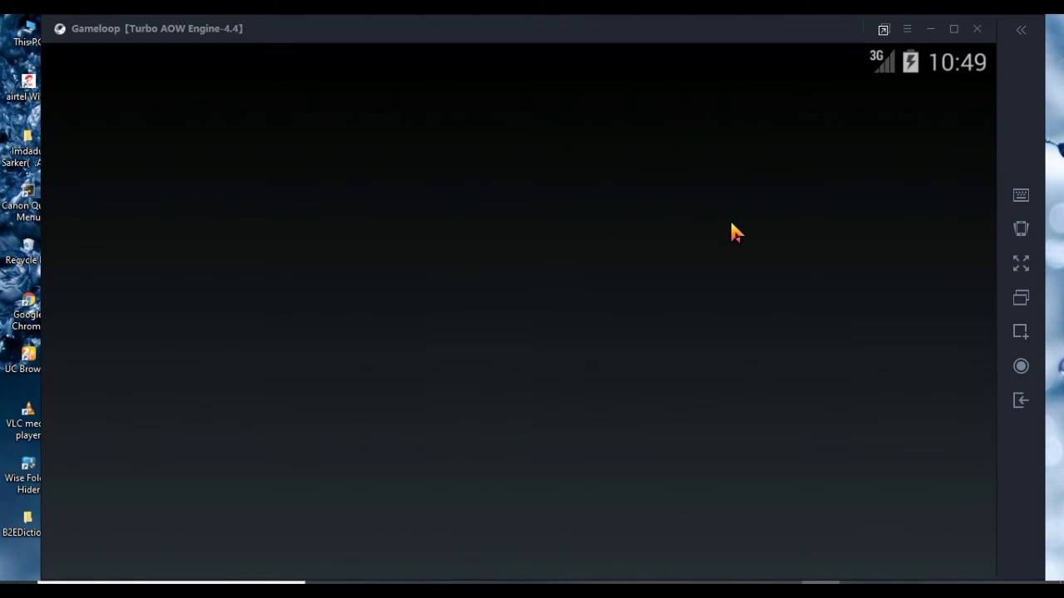
{"action": "left_click", "coordinate": [779, 569]}
{"action": "left_click", "coordinate": [769, 540]}
{"action": "left_click", "coordinate": [769, 541]}
{"action": "left_click", "coordinate": [769, 541]}
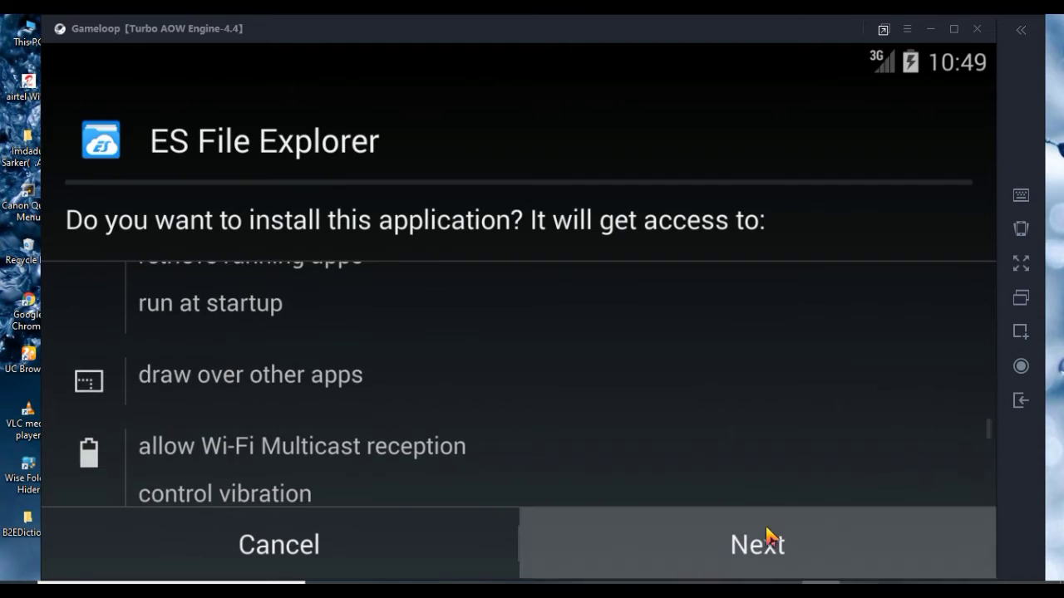
{"action": "left_click", "coordinate": [766, 536]}
{"action": "left_click", "coordinate": [766, 536]}
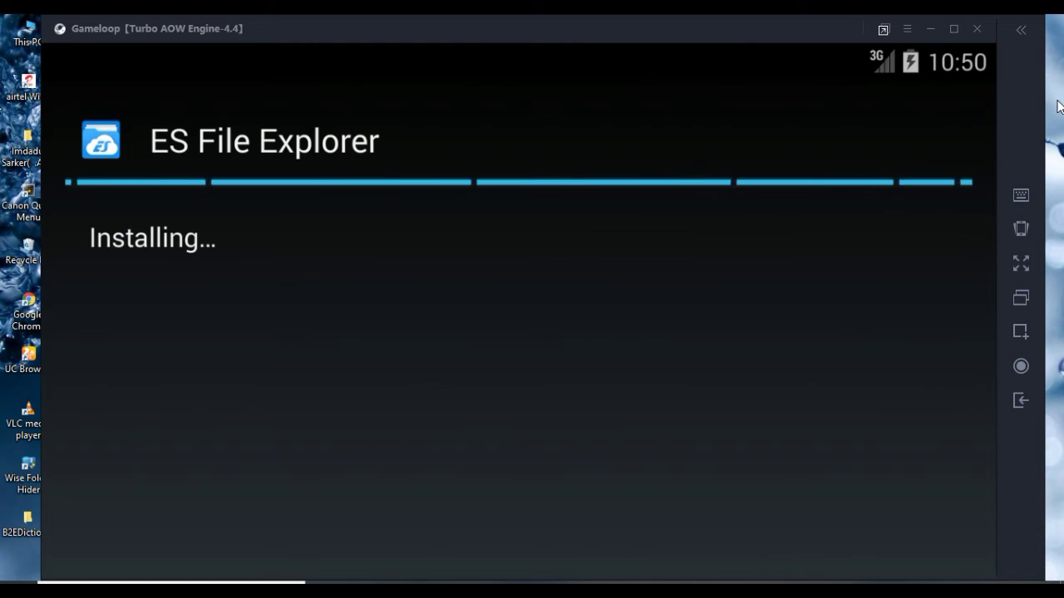
{"action": "right_click", "coordinate": [1054, 72]}
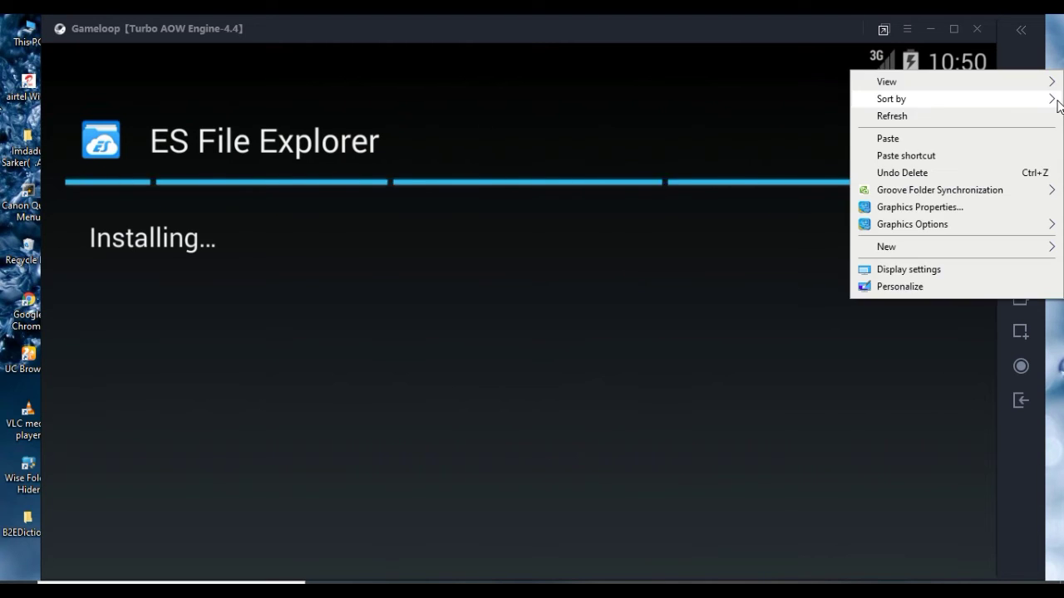
{"action": "left_click", "coordinate": [1057, 116]}
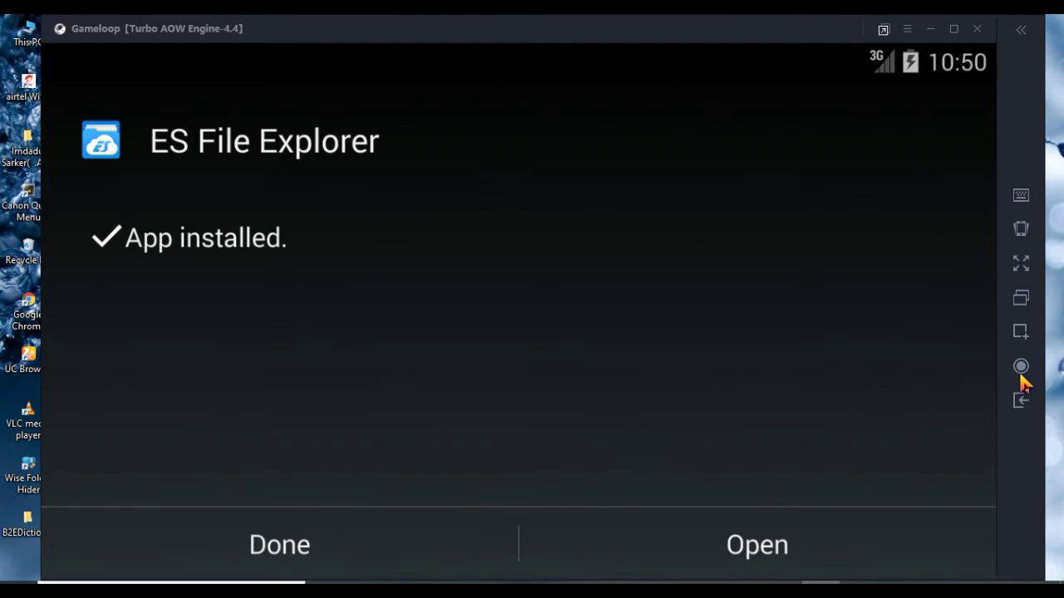
- Return to the emulator's home screen, open ES File Explorer and run its Space Analyzer
{"action": "left_click", "coordinate": [1022, 402]}
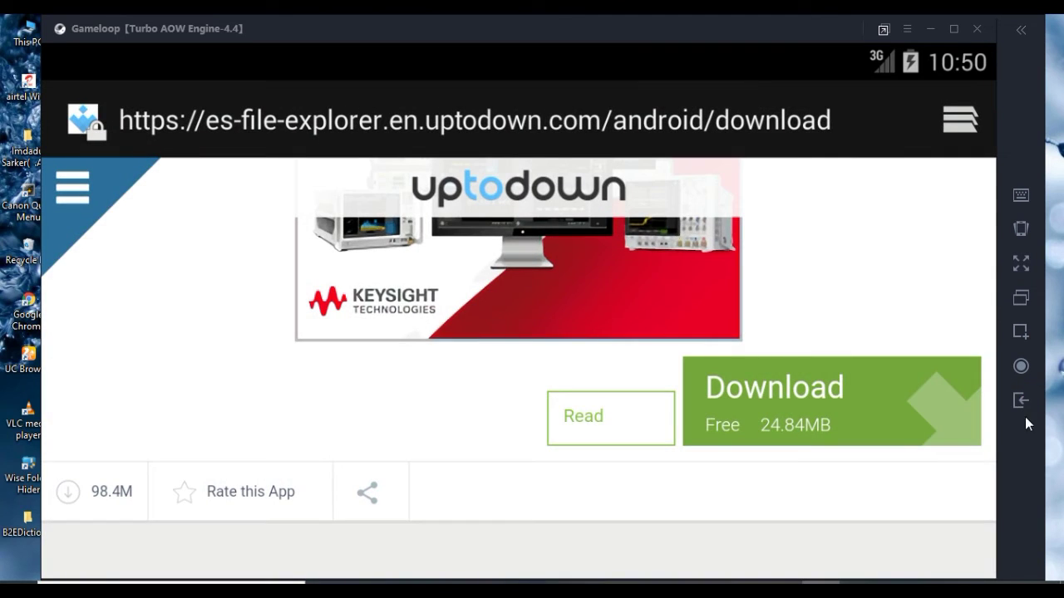
{"action": "left_click", "coordinate": [1022, 403]}
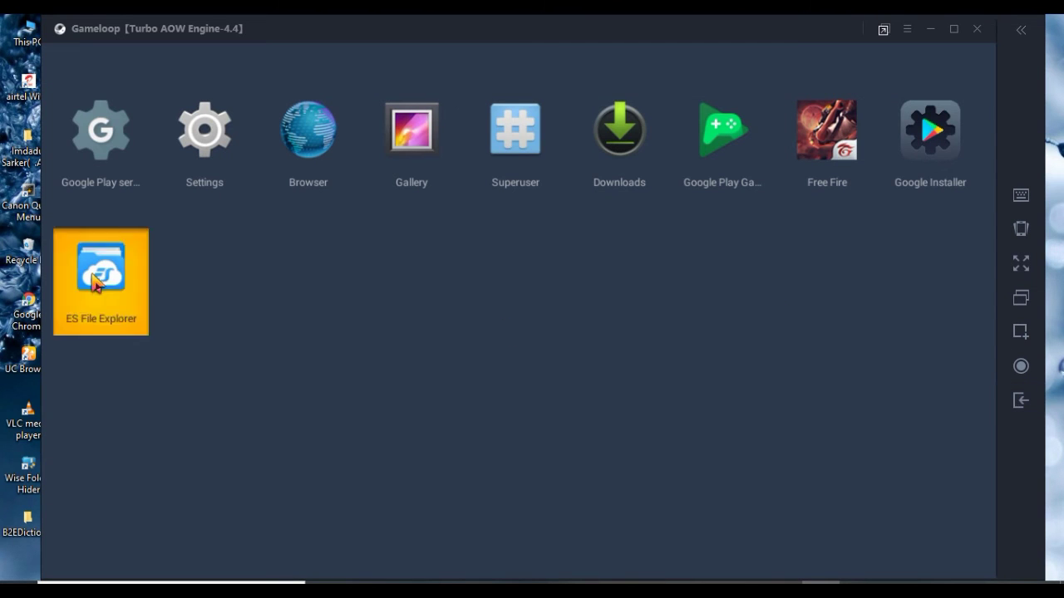
{"action": "left_click", "coordinate": [98, 277]}
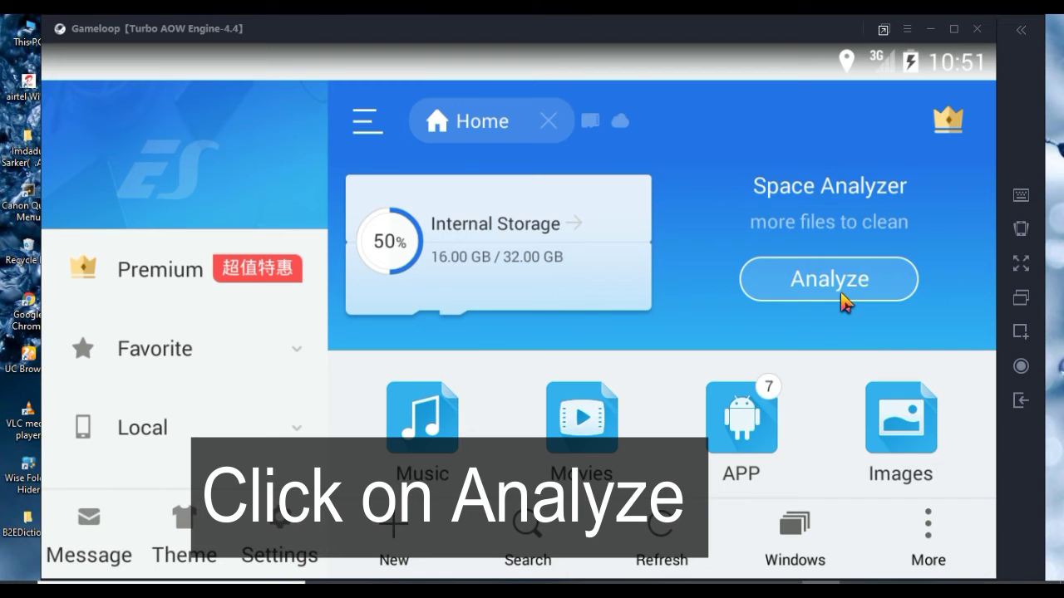
{"action": "left_click", "coordinate": [818, 278]}
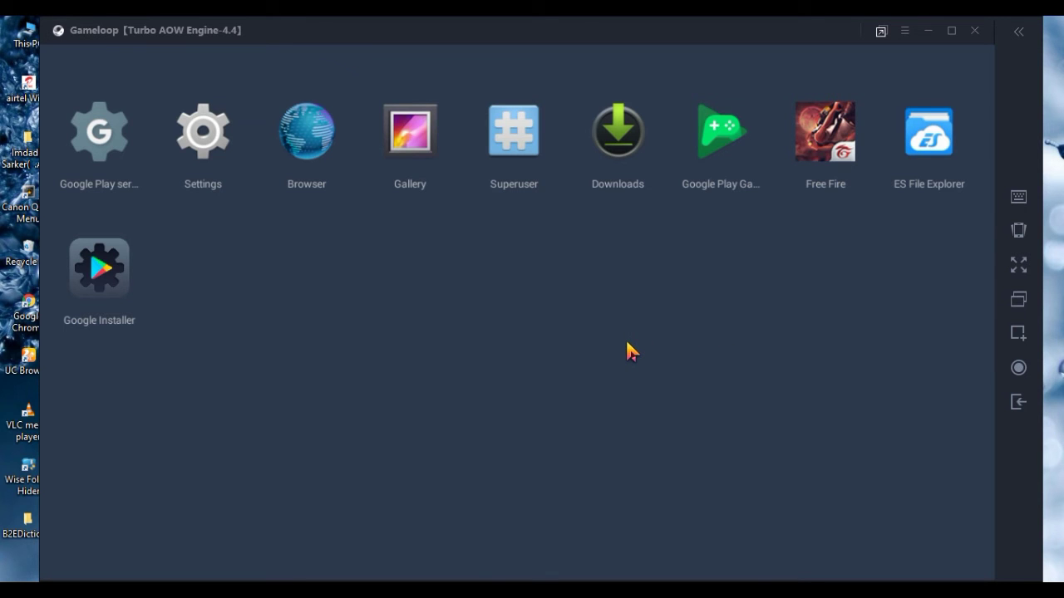
- Open the emulator's Browser and search Google for "download free fire obb file"
{"action": "left_click", "coordinate": [304, 150]}
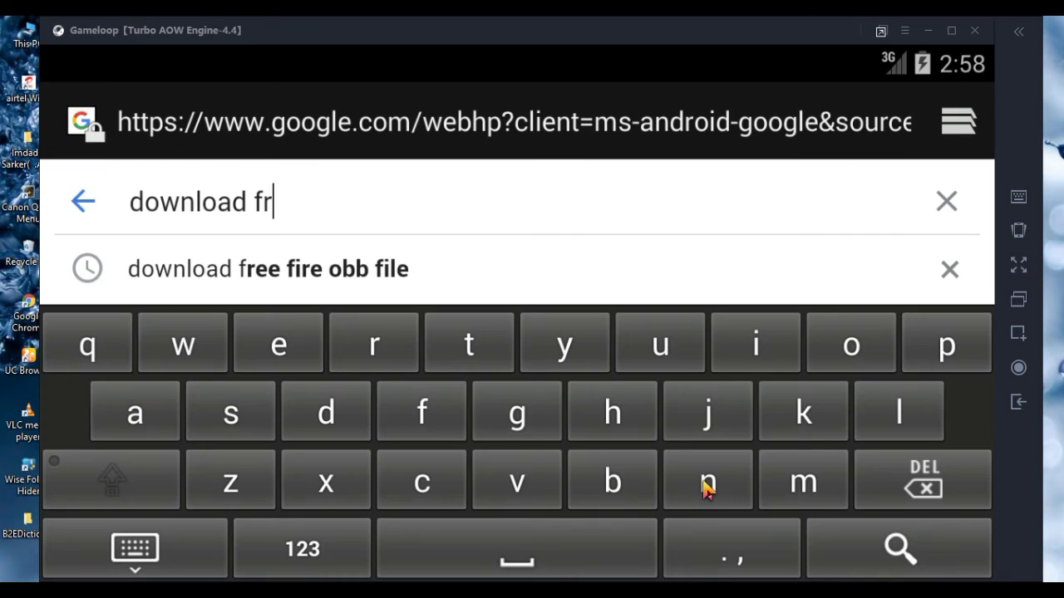
{"action": "type", "text": "ee"}
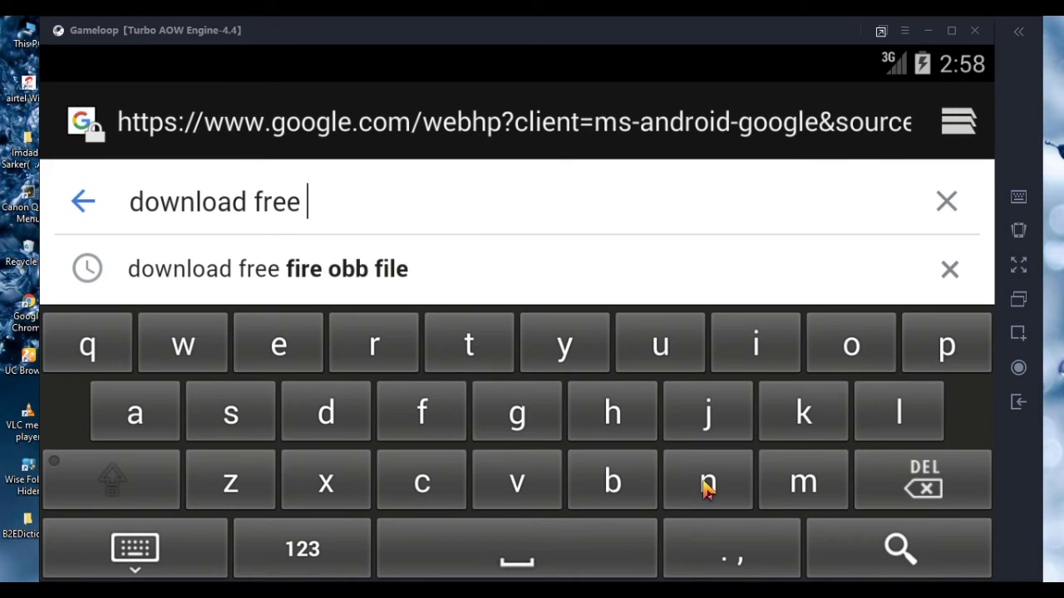
{"action": "left_click", "coordinate": [358, 273]}
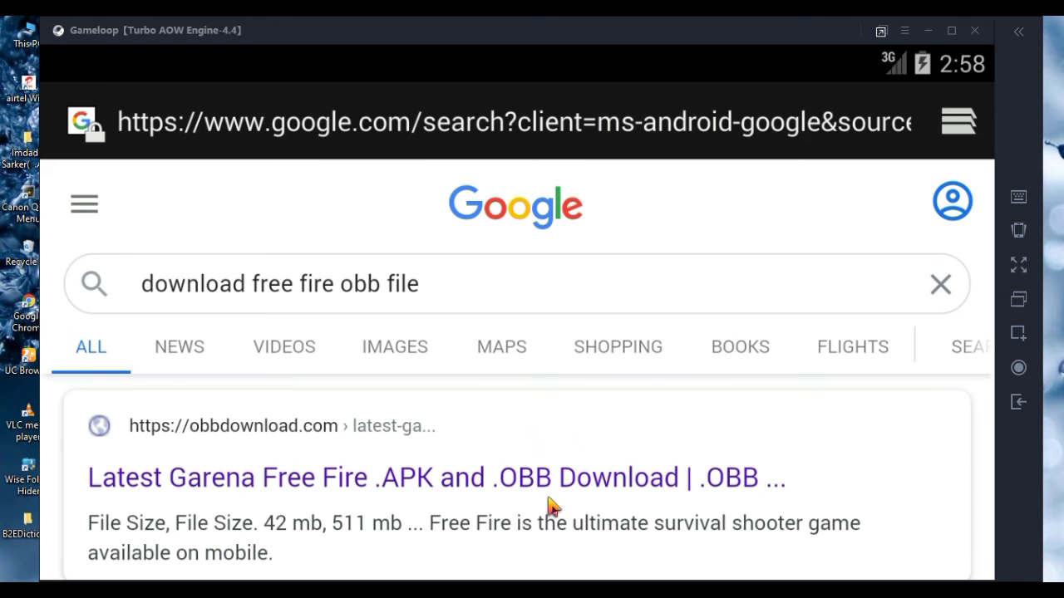
- Open the obbdownload.com search result for the latest Garena Free Fire APK and OBB download
{"action": "scroll", "coordinate": [560, 368], "scroll_direction": "down", "scroll_amount": 1}
{"action": "scroll", "coordinate": [566, 444], "scroll_direction": "down", "scroll_amount": 3}
{"action": "scroll", "coordinate": [551, 458], "scroll_direction": "up", "scroll_amount": 2}
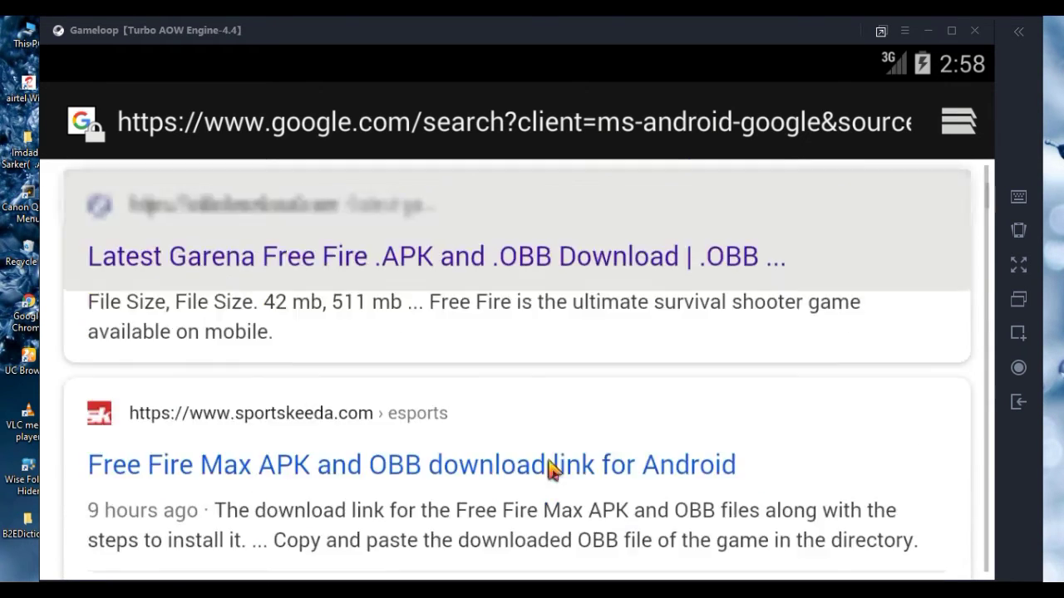
{"action": "left_click", "coordinate": [467, 313]}
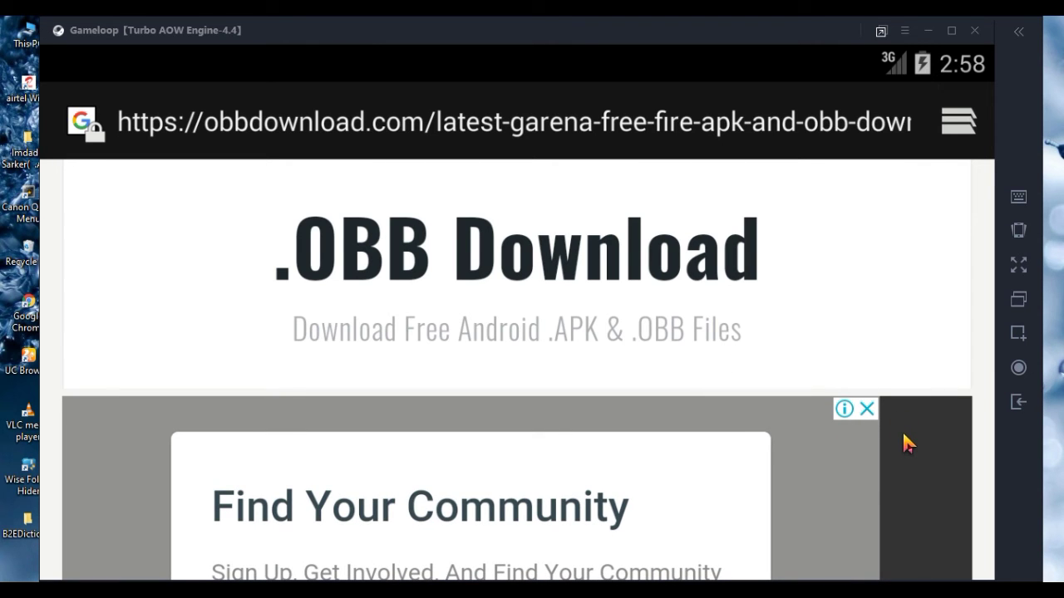
- Start downloading the Free Fire OBB file main.2019112119.com.dts.freefireth.obb from the page
{"action": "scroll", "coordinate": [913, 486], "scroll_direction": "down", "scroll_amount": 5}
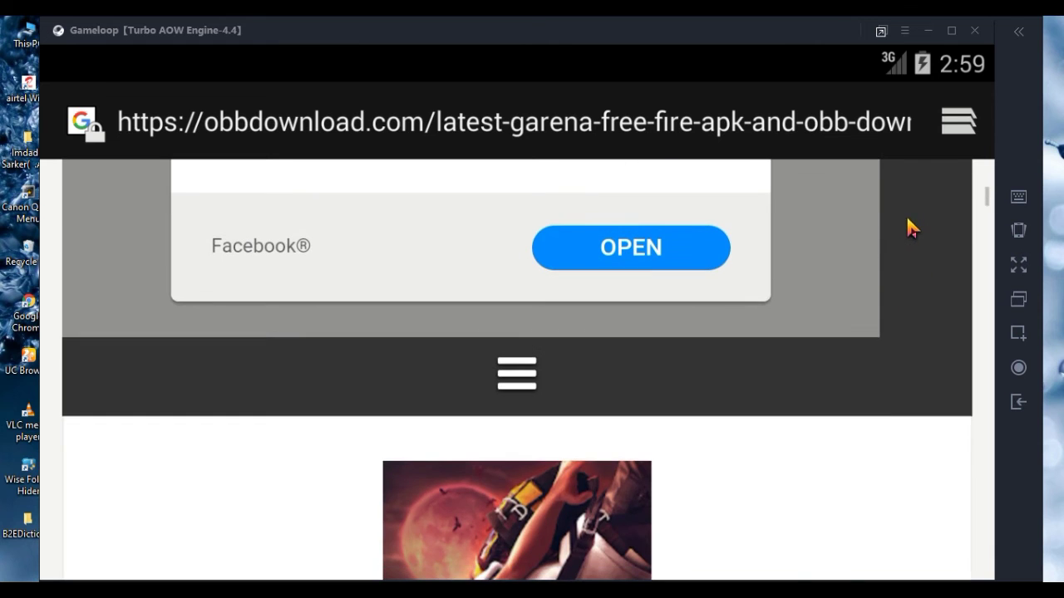
{"action": "scroll", "coordinate": [872, 277], "scroll_direction": "down", "scroll_amount": 8}
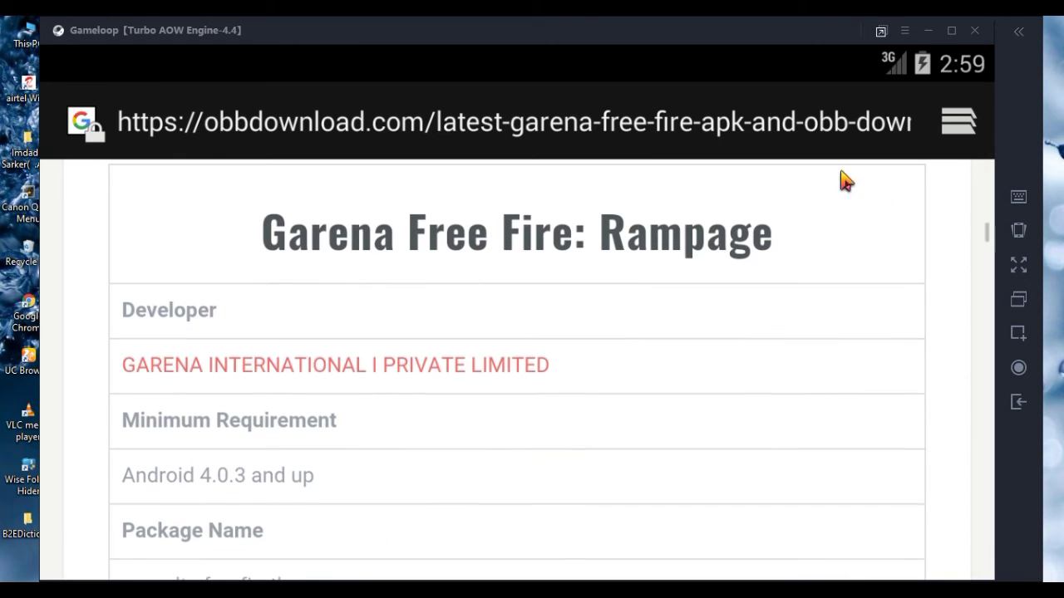
{"action": "scroll", "coordinate": [810, 435], "scroll_direction": "down", "scroll_amount": 8}
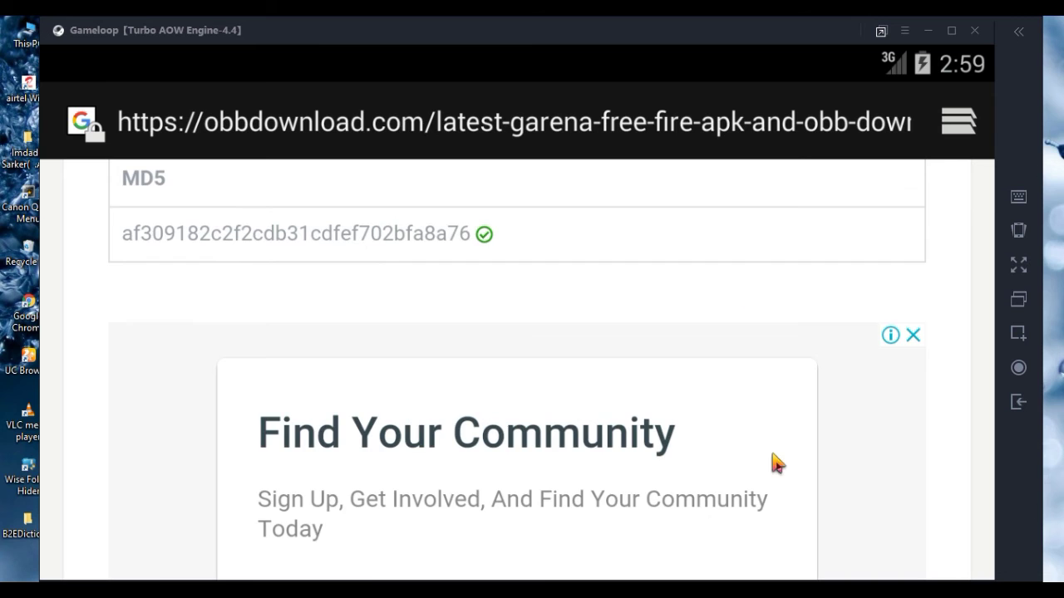
{"action": "scroll", "coordinate": [822, 235], "scroll_direction": "down", "scroll_amount": 5}
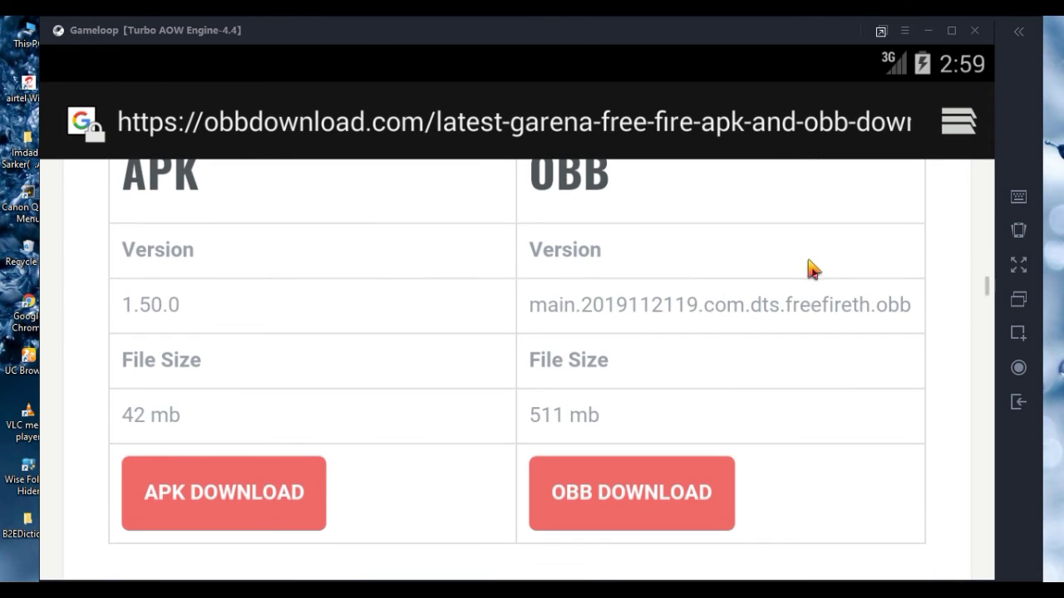
{"action": "left_click", "coordinate": [632, 522]}
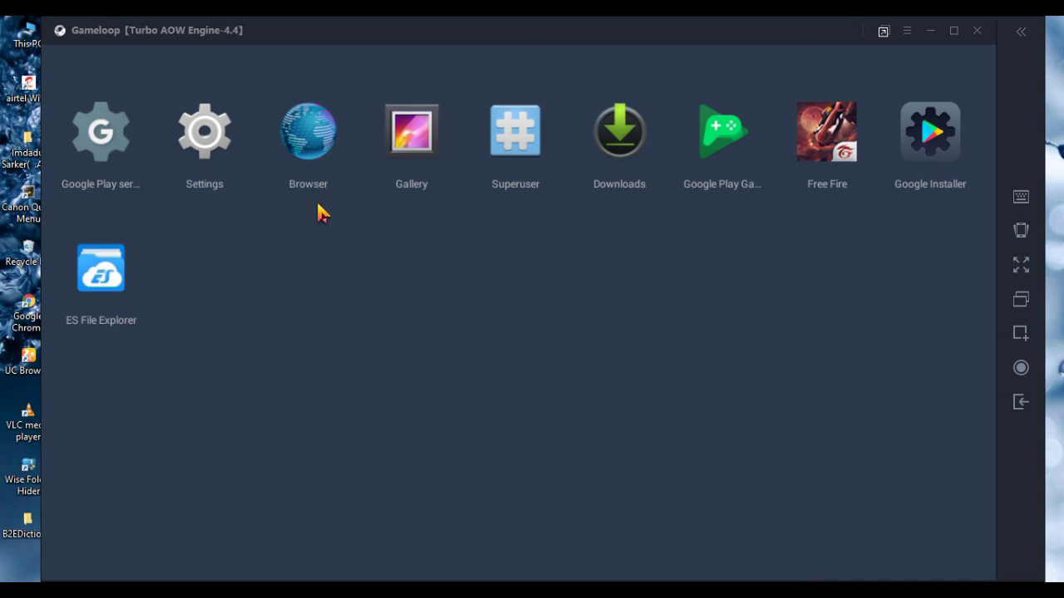
- Open ES File Explorer and browse the internal storage to the Android/obb folder
{"action": "left_click", "coordinate": [98, 270]}
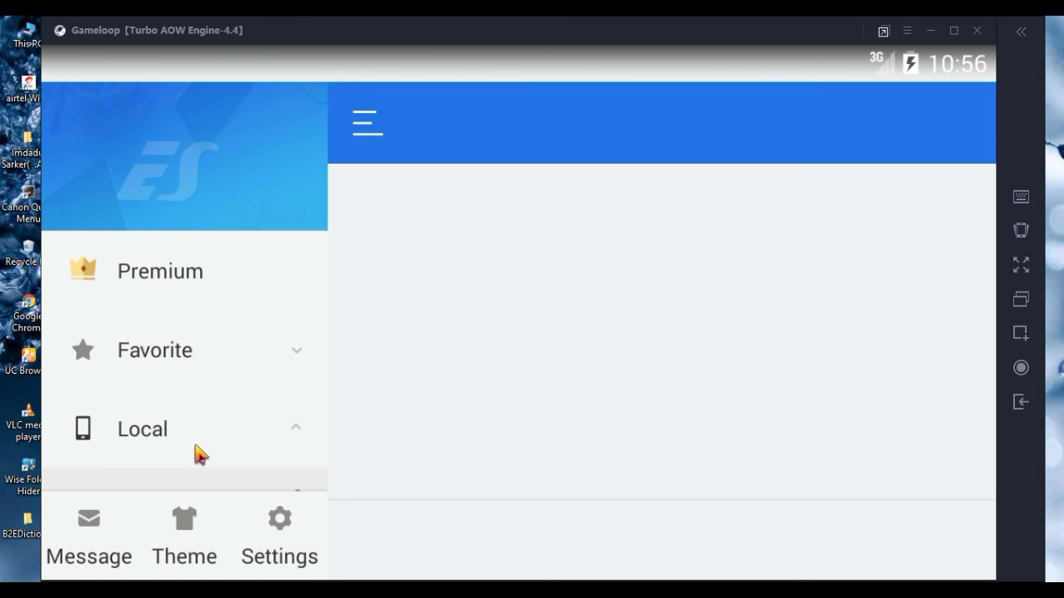
{"action": "left_click_drag", "start_coordinate": [202, 455], "coordinate": [193, 266]}
{"action": "scroll", "coordinate": [191, 266], "scroll_direction": "down", "scroll_amount": 3}
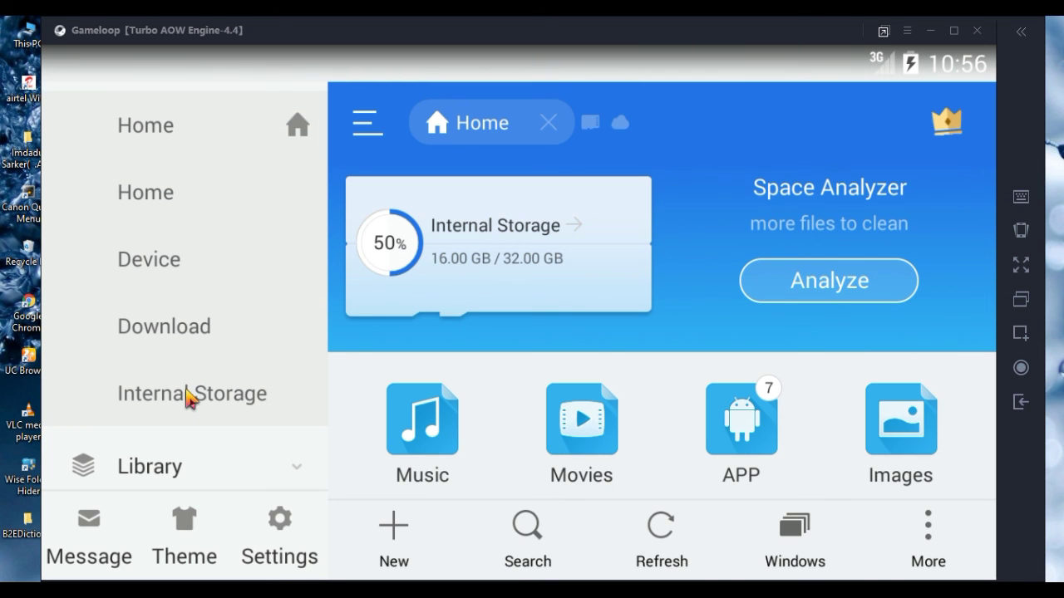
{"action": "left_click", "coordinate": [187, 392]}
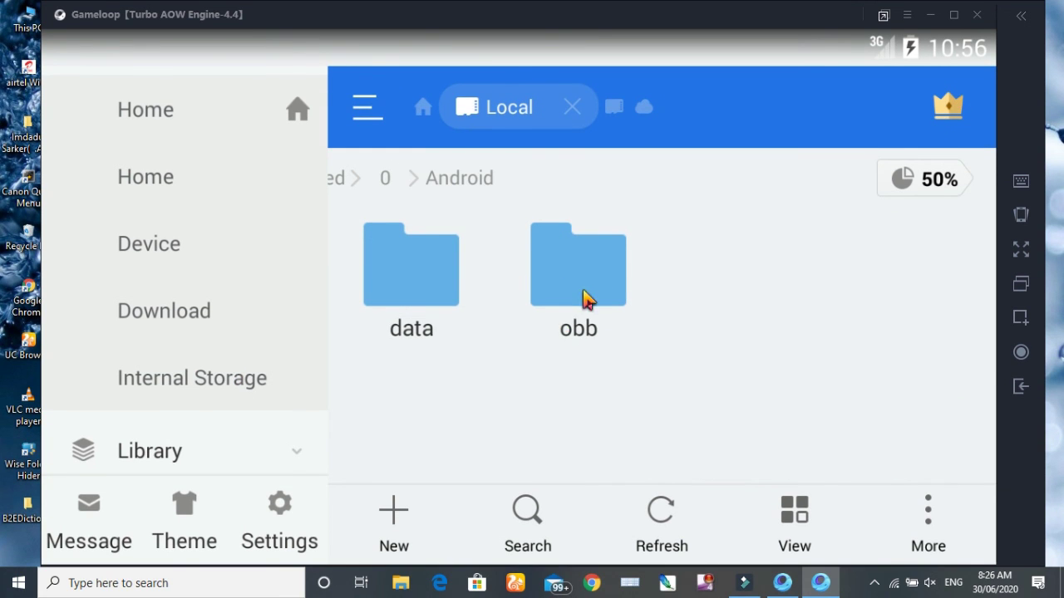
{"action": "left_click", "coordinate": [584, 299]}
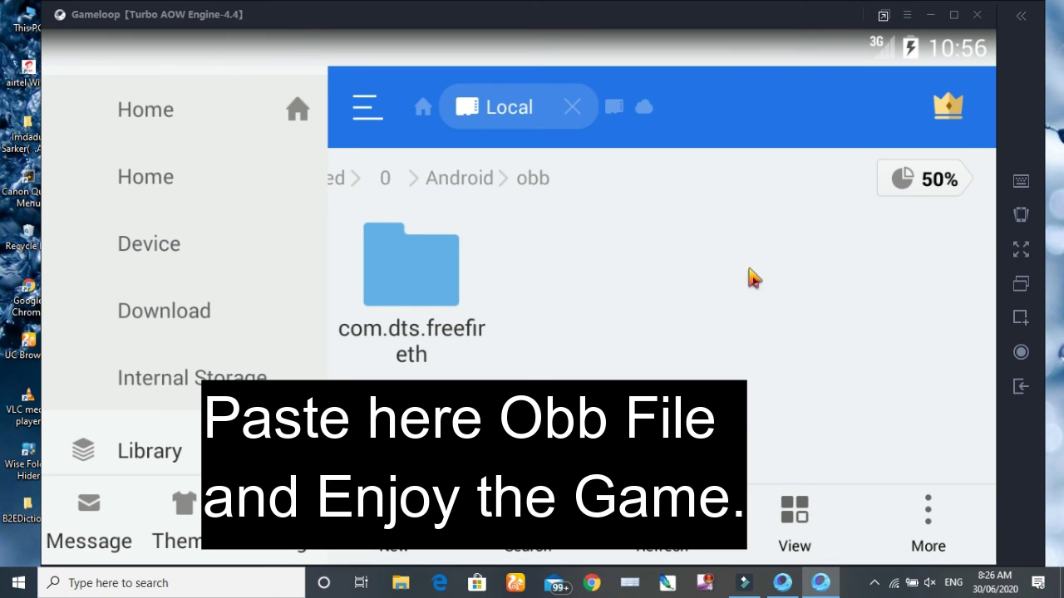
- Return to the emulator's home screen and open Free Fire's app info page from the installed apps in Settings
{"action": "left_click", "coordinate": [1020, 390]}
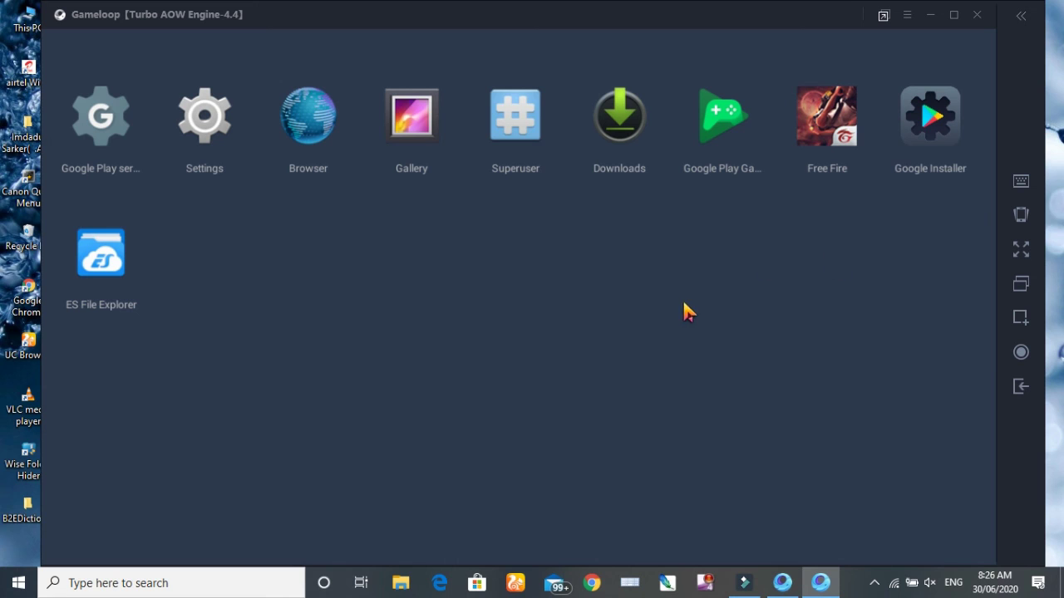
{"action": "left_click", "coordinate": [213, 143]}
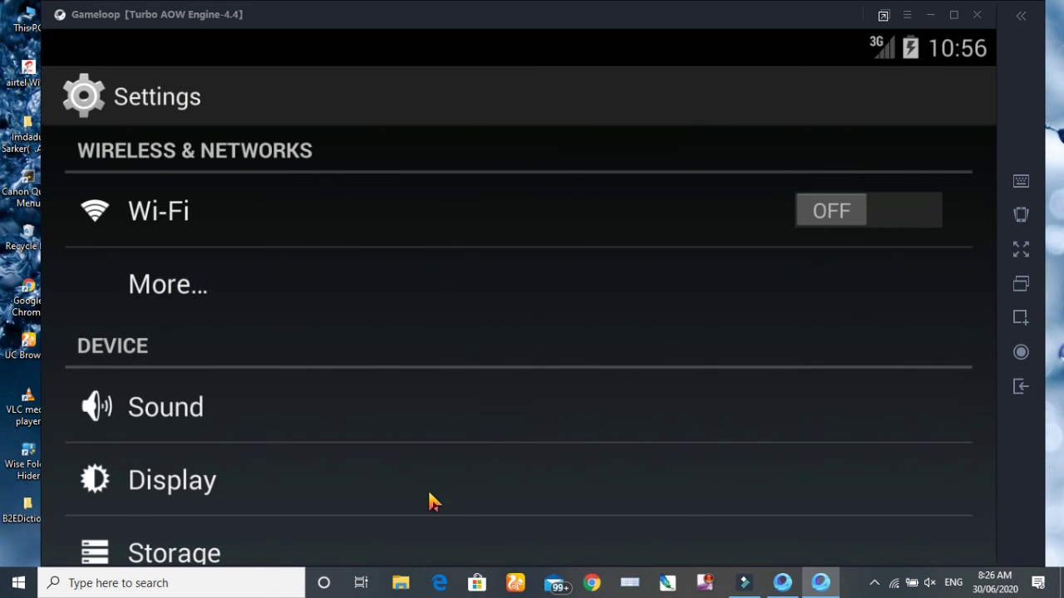
{"action": "left_click_drag", "start_coordinate": [432, 499], "coordinate": [468, 240]}
{"action": "left_click_drag", "start_coordinate": [458, 458], "coordinate": [455, 339]}
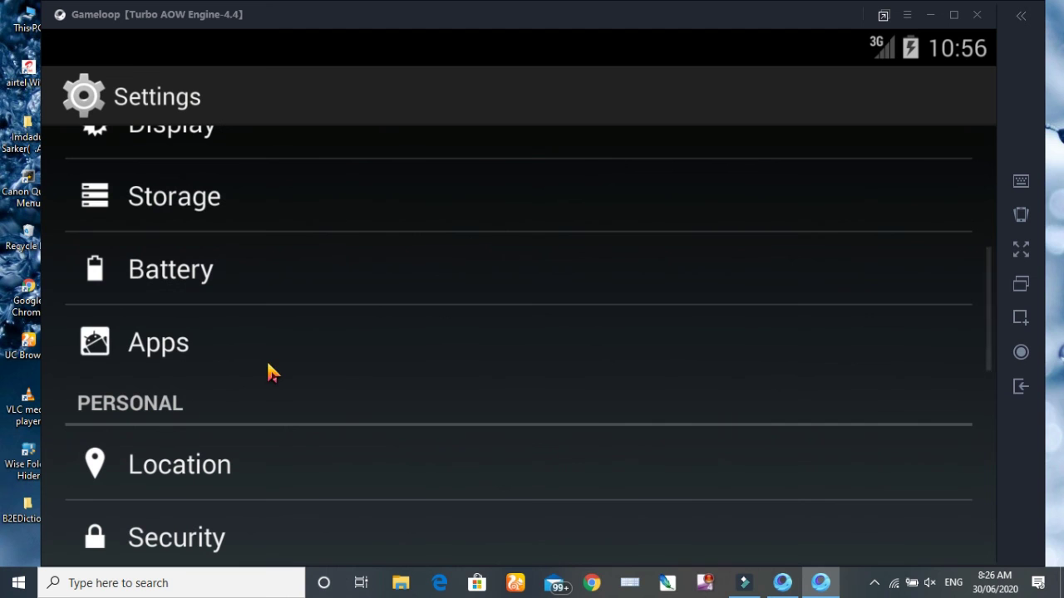
{"action": "left_click", "coordinate": [537, 376]}
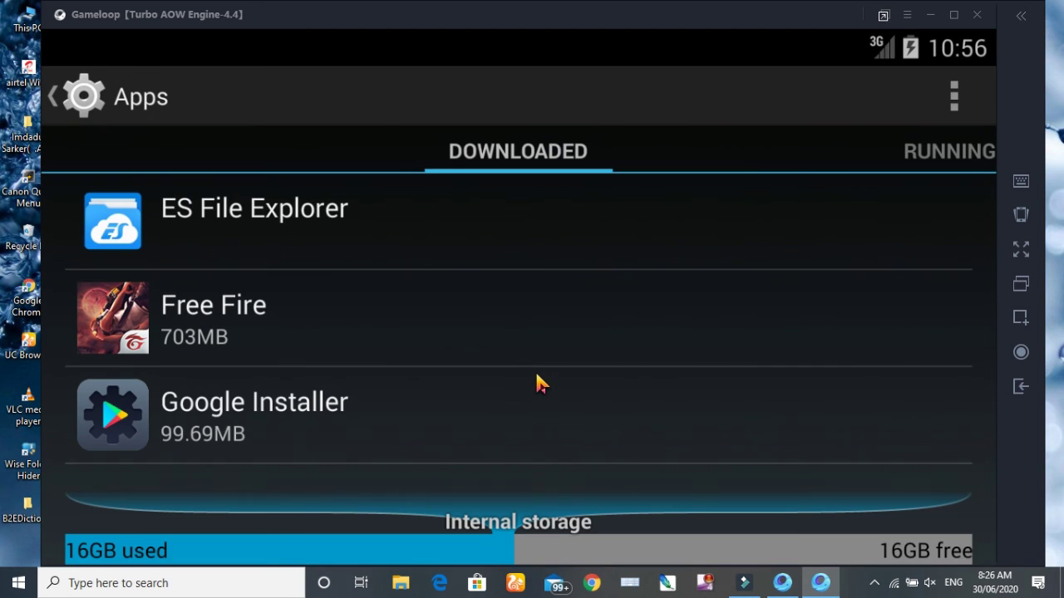
{"action": "left_click", "coordinate": [639, 344]}
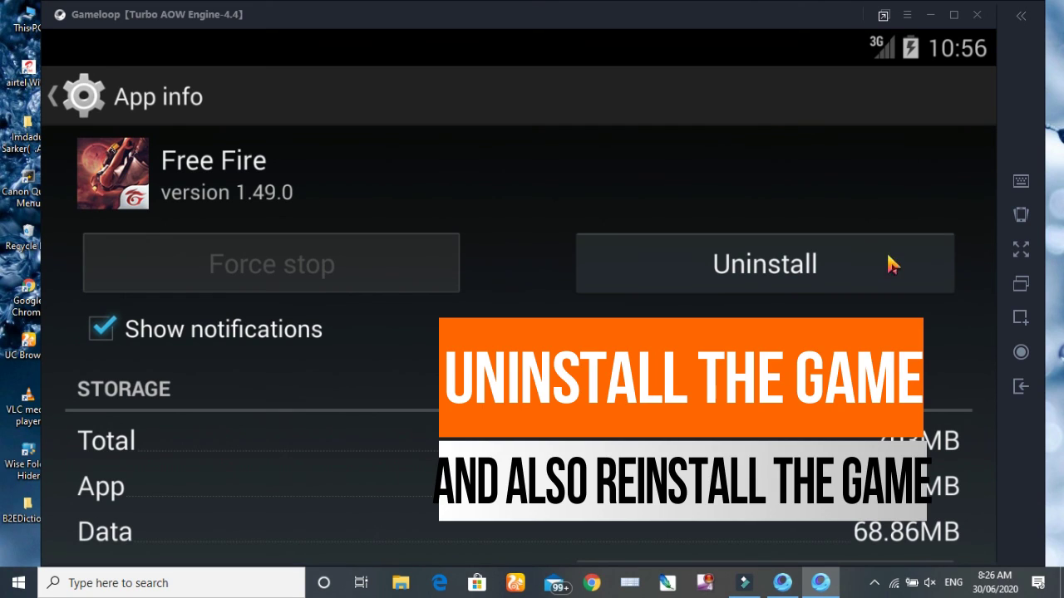